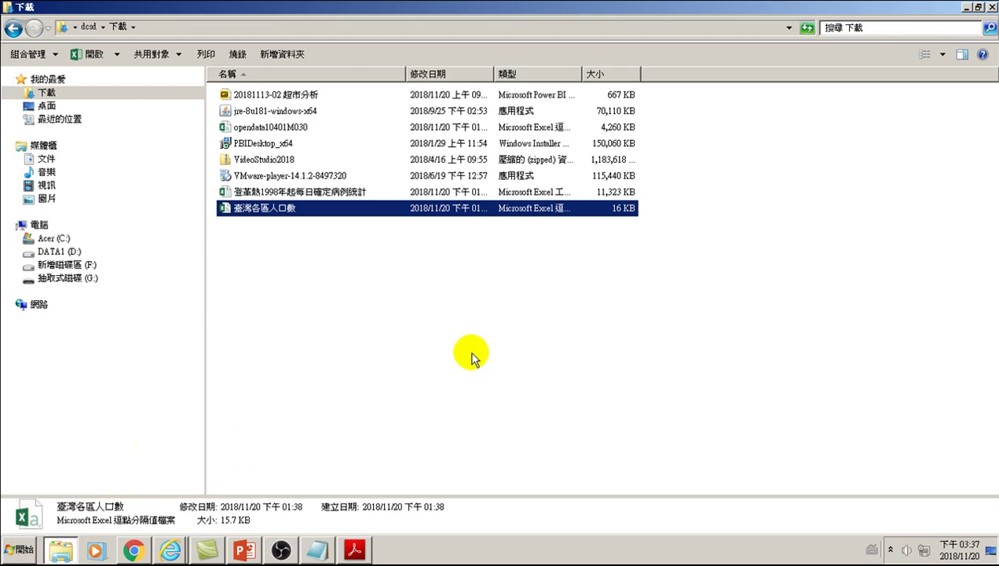
Step: Clear the Downloads selection and minimize the Explorer, Acrobat and Chrome windows
click(478, 344)
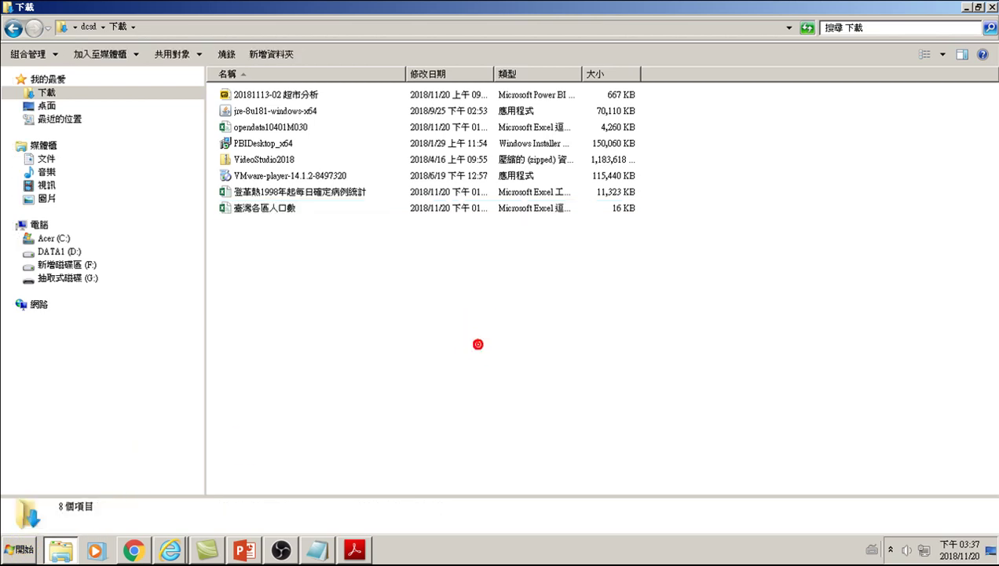
click(966, 7)
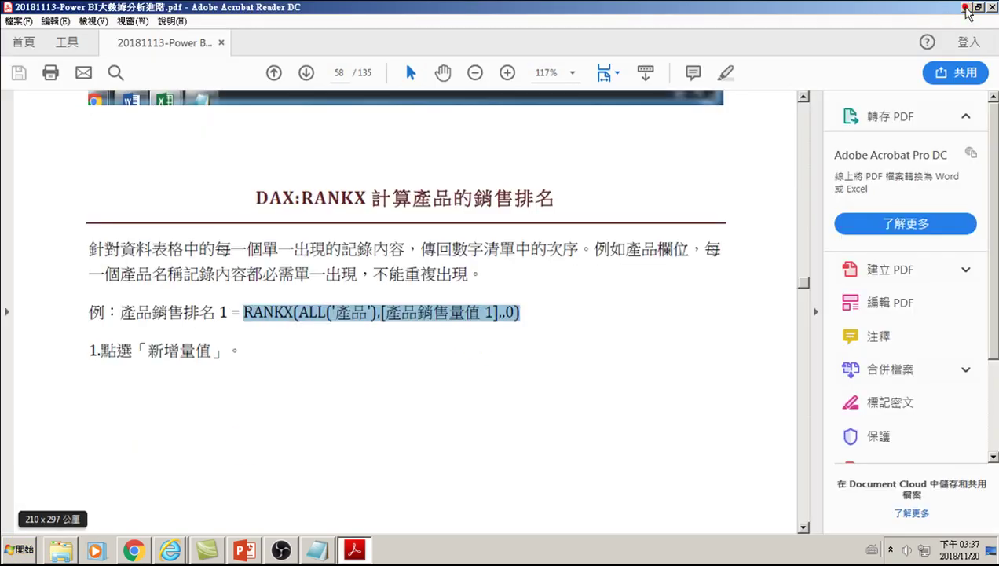
click(966, 9)
click(966, 9)
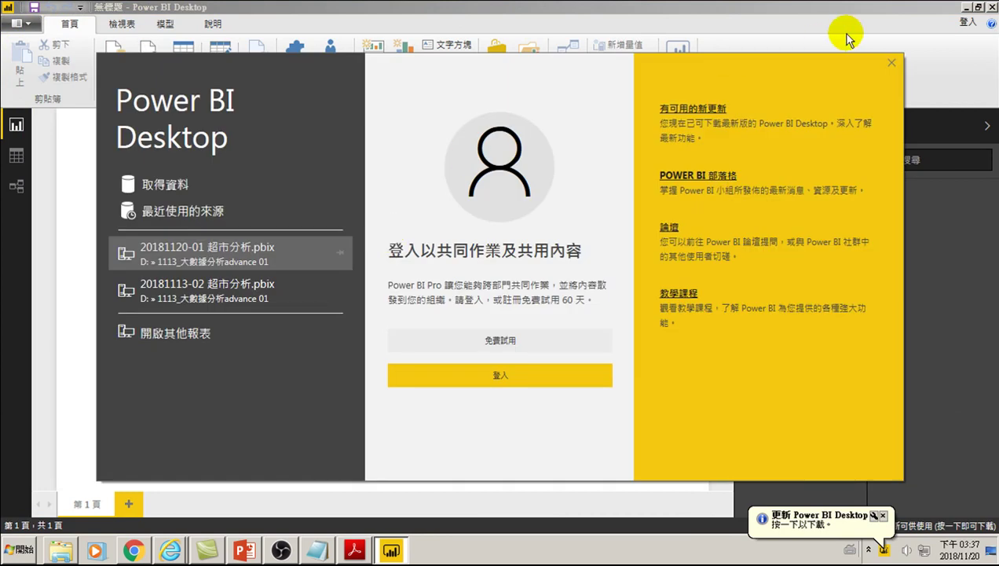
Step: Dismiss the welcome screen and import 臺灣各區人口數 from Downloads as a Text/CSV source
click(892, 62)
click(488, 246)
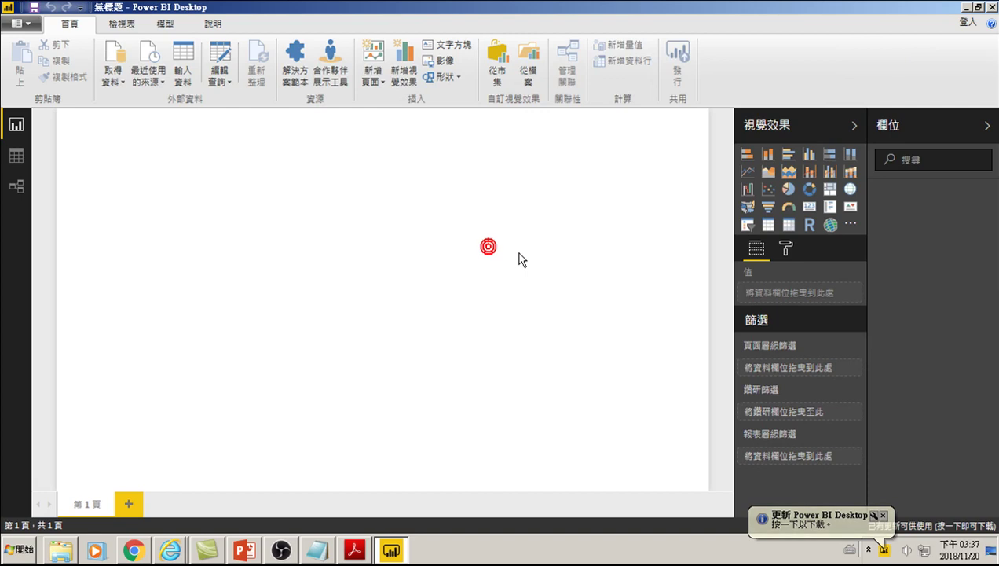
click(113, 76)
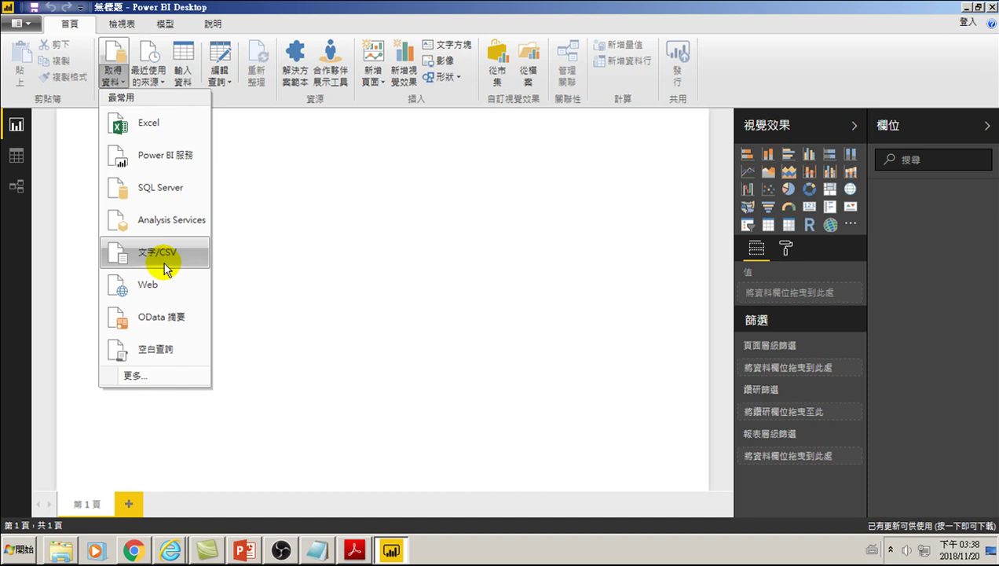
click(164, 262)
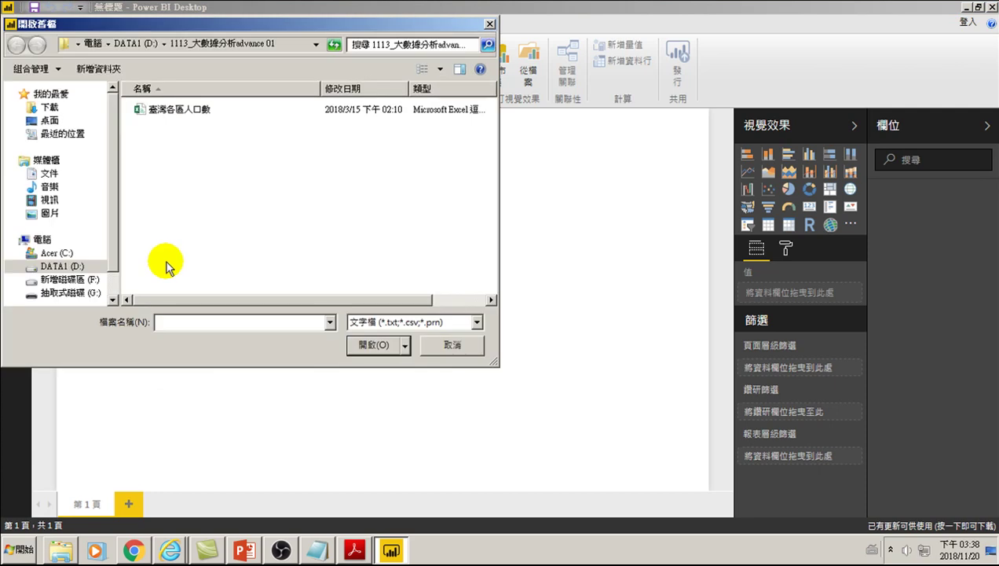
click(50, 107)
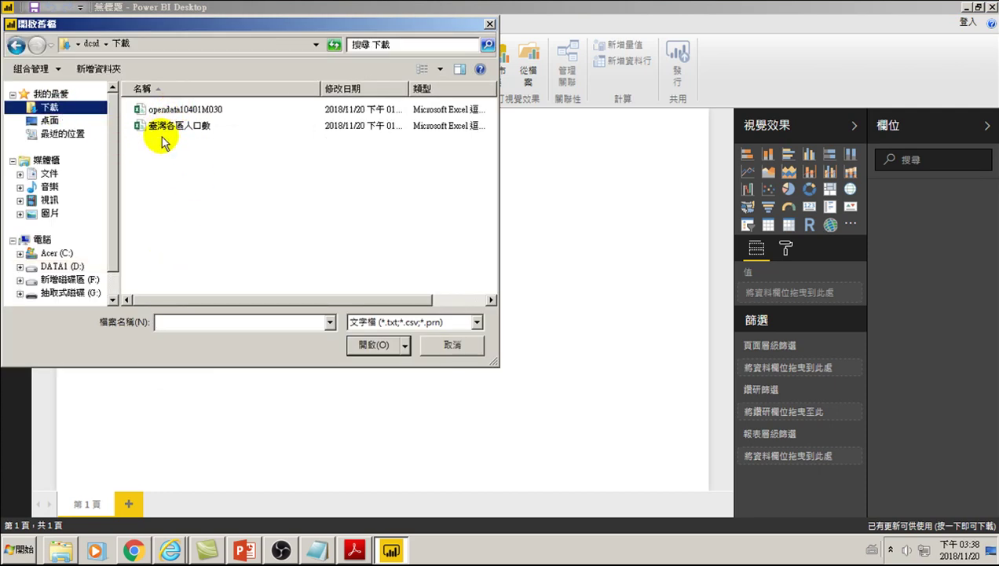
click(166, 127)
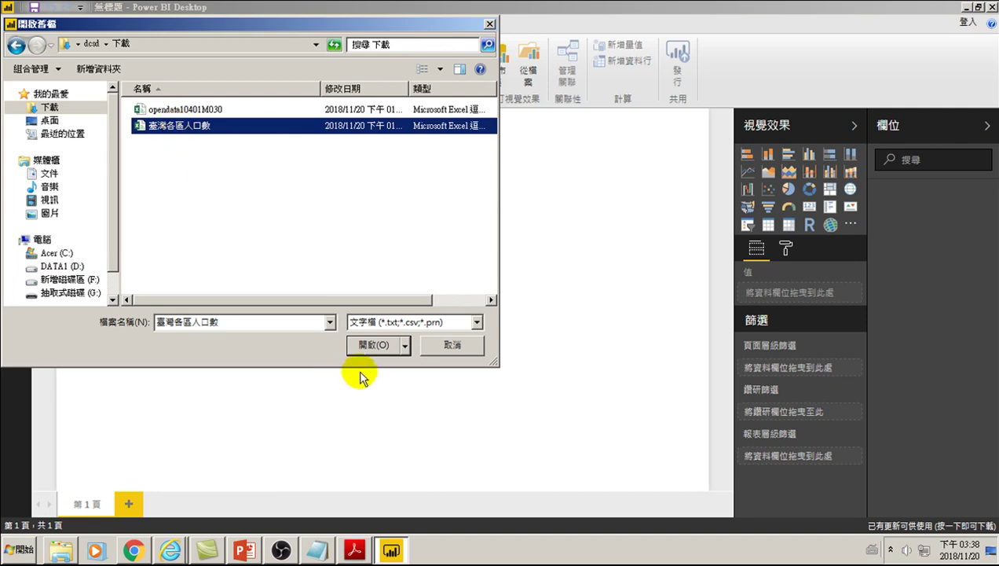
click(374, 344)
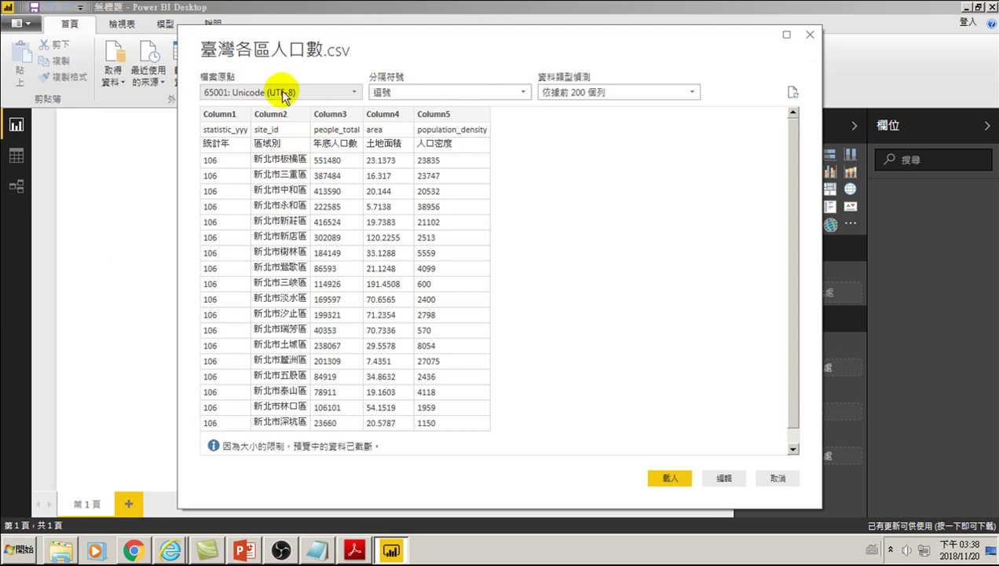
Step: Change the CSV preview's file origin to 20127: US-ASCII
click(283, 93)
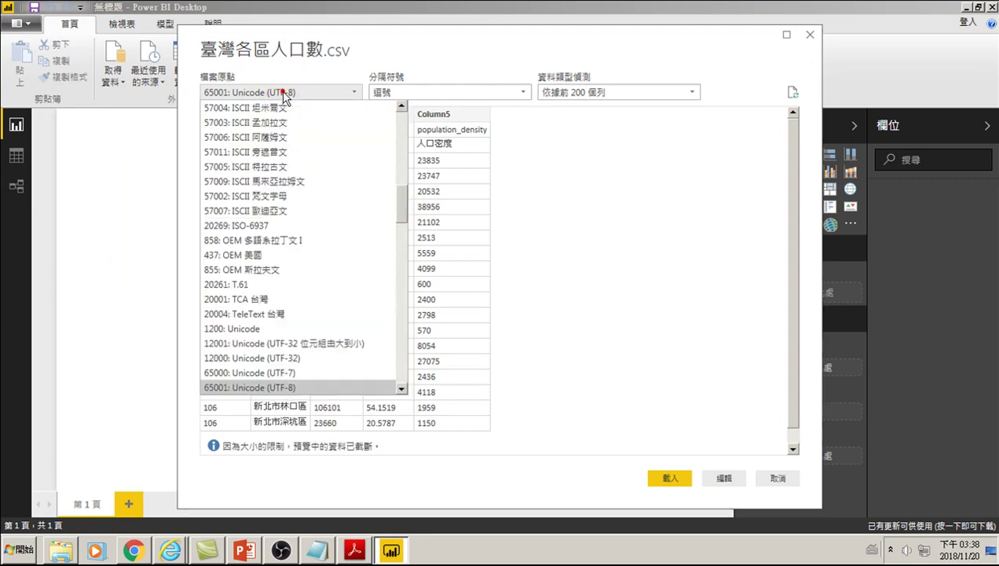
scroll(271, 210, down, 3)
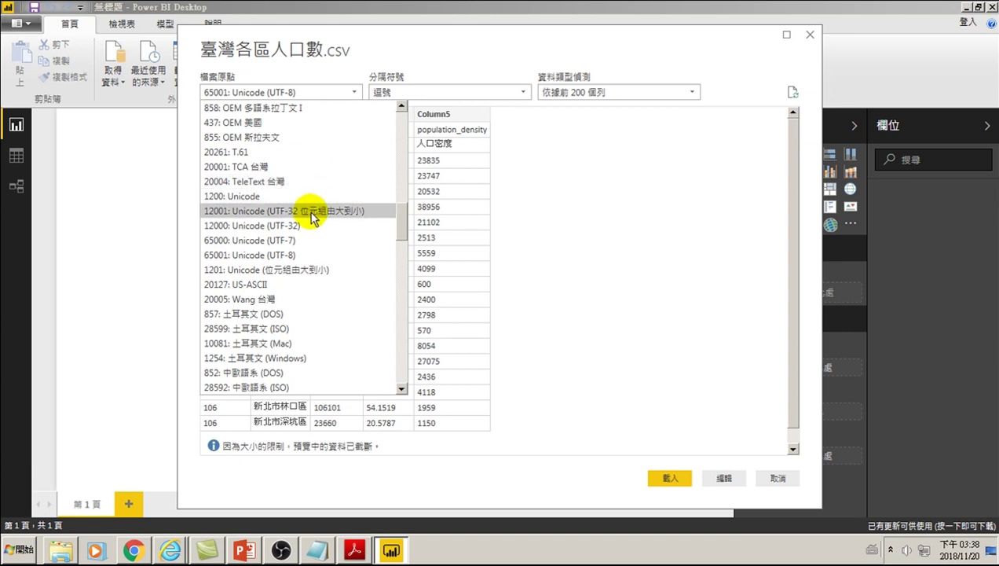
scroll(326, 206, down, 2)
scroll(310, 234, down, 1)
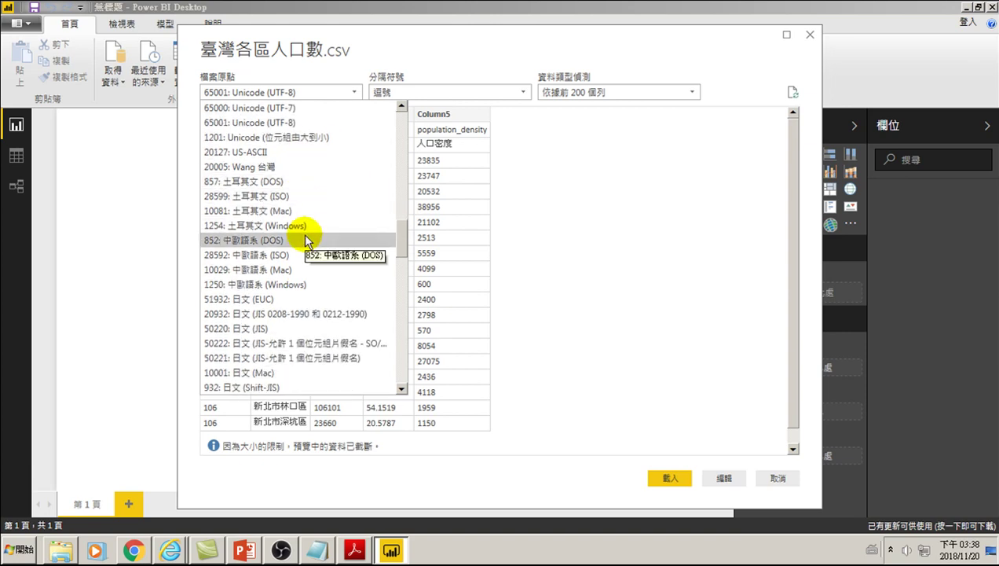
click(255, 152)
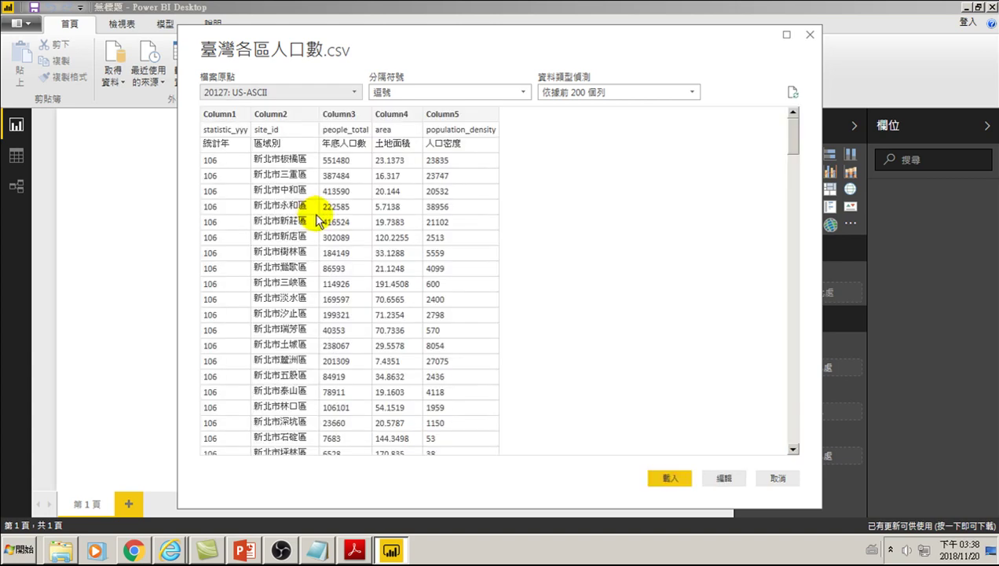
Step: Browse the file origin encoding list to bring the Unicode entries into view
click(293, 88)
scroll(271, 236, down, 2)
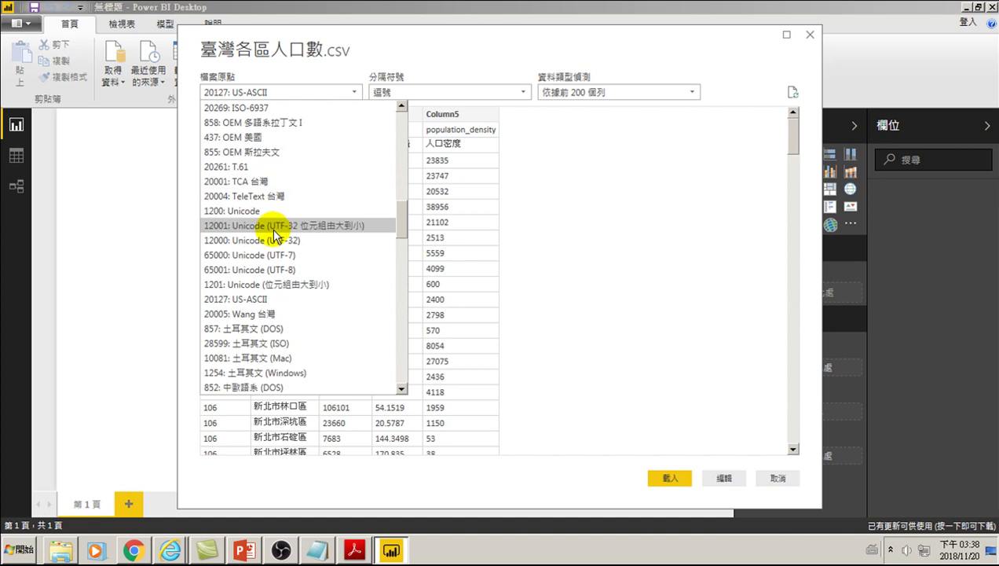
scroll(267, 312, down, 1)
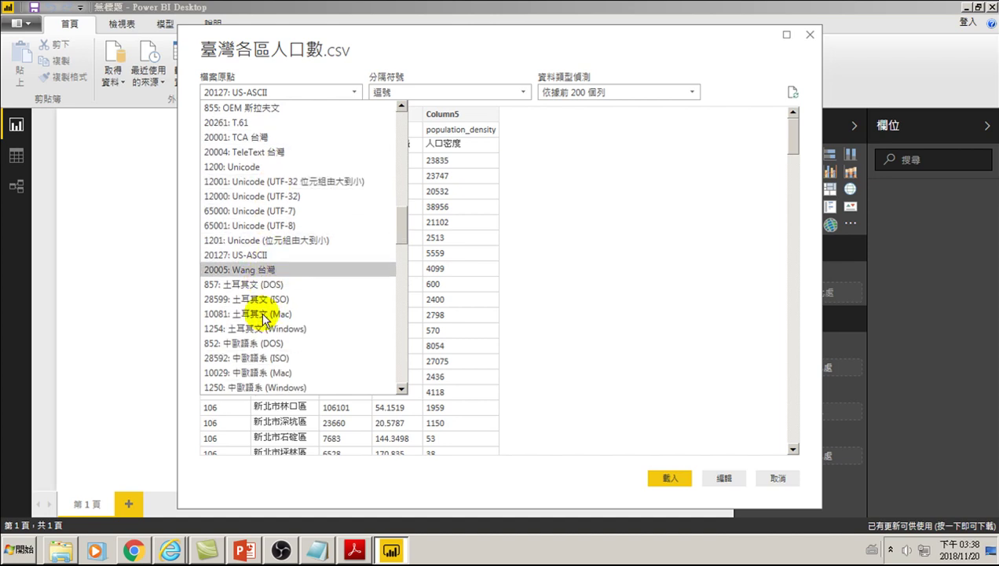
scroll(312, 314, down, 1)
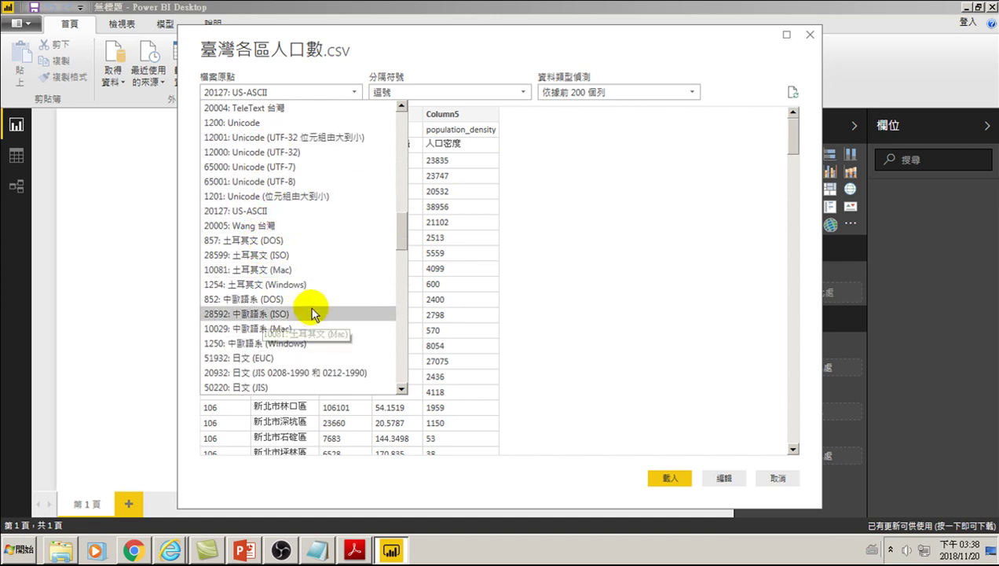
scroll(312, 314, down, 1)
scroll(312, 314, down, 1)
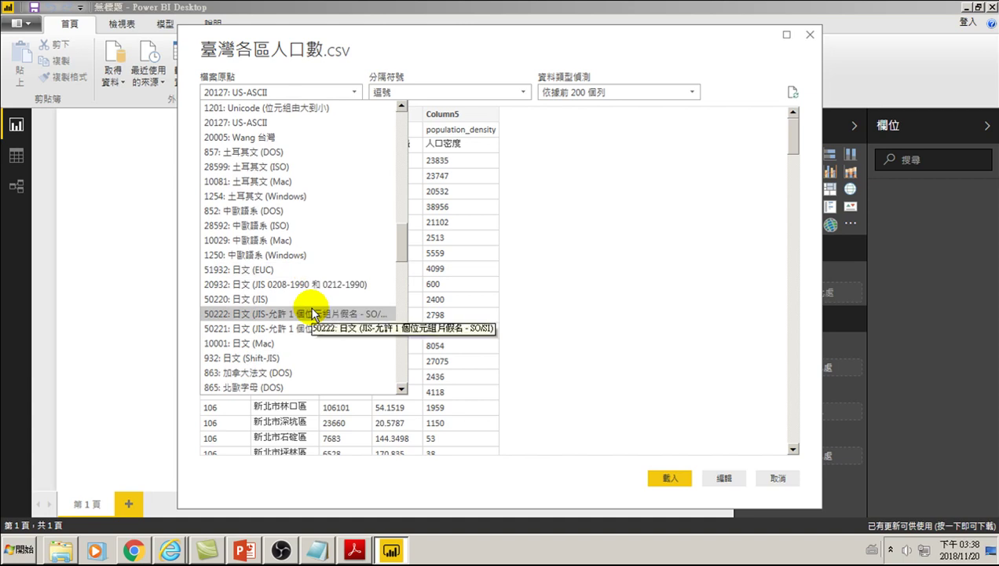
scroll(312, 314, down, 1)
scroll(312, 314, down, 1)
scroll(312, 314, down, 1)
scroll(312, 314, down, 1)
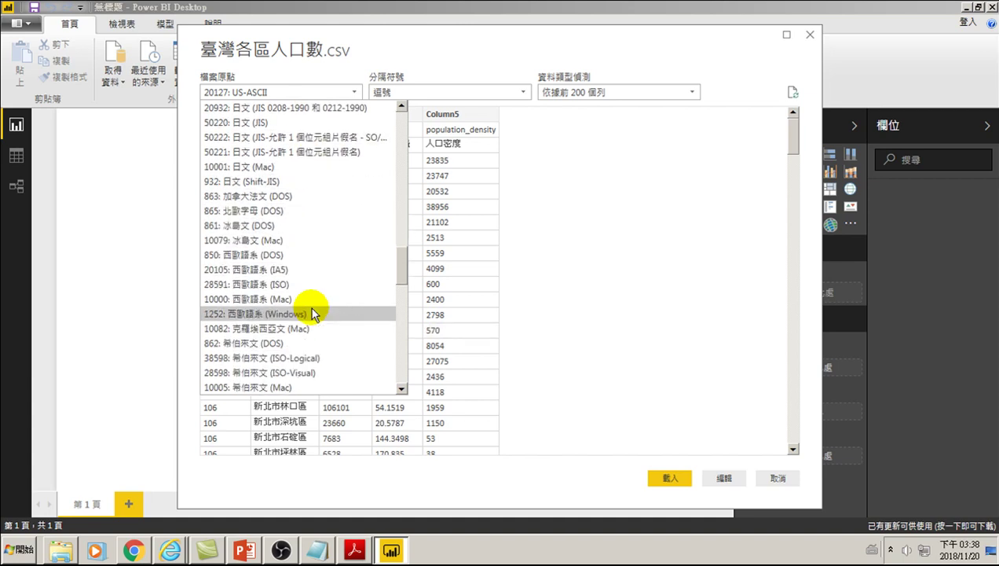
scroll(311, 314, down, 1)
scroll(312, 314, down, 1)
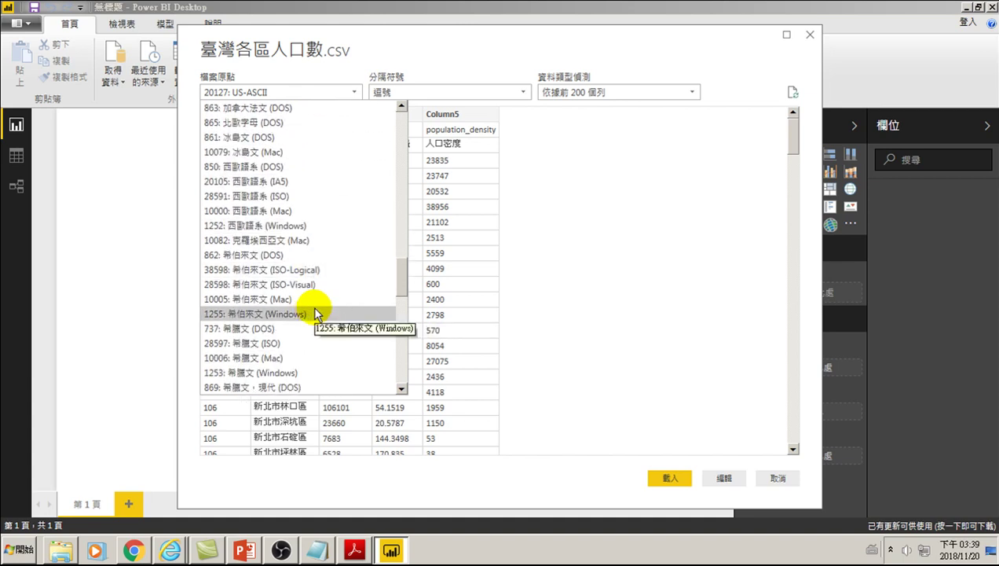
scroll(312, 314, up, 4)
scroll(315, 306, up, 4)
scroll(317, 299, up, 6)
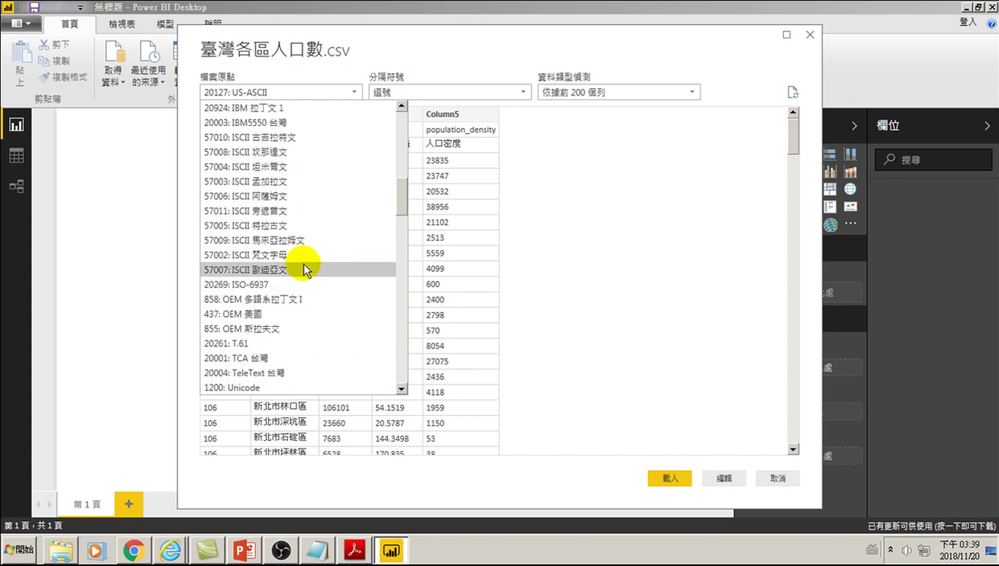
scroll(307, 253, up, 4)
scroll(297, 256, up, 1)
scroll(295, 258, up, 1)
scroll(289, 244, up, 2)
scroll(291, 221, up, 2)
scroll(330, 181, up, 1)
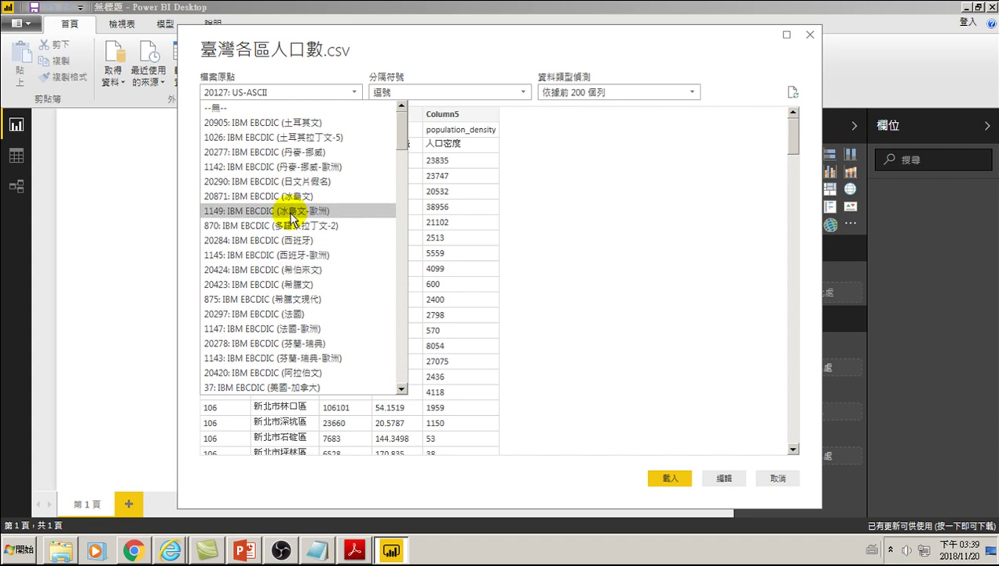
drag(401, 144, 399, 208)
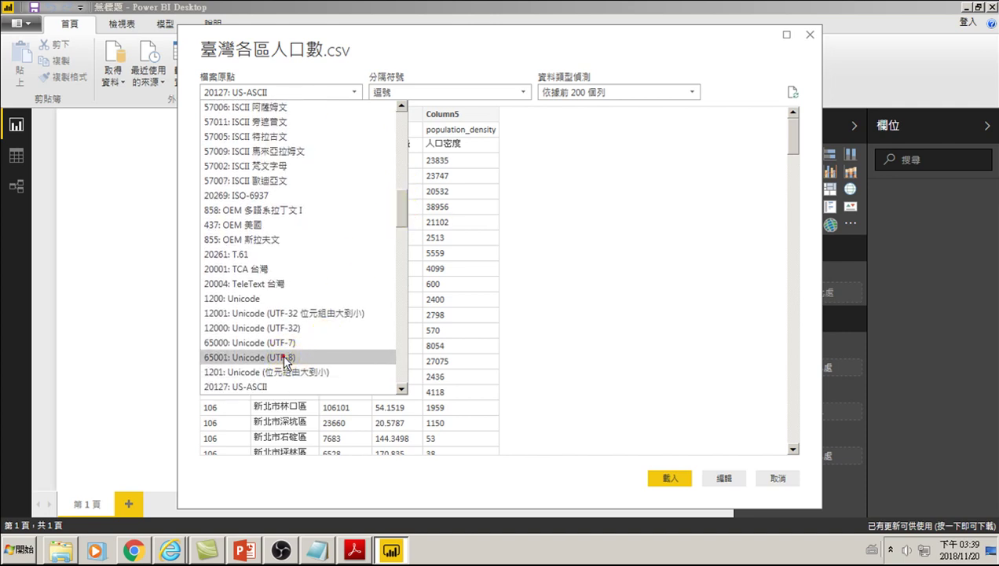
Step: Set file origin to 65001: Unicode (UTF-8) and load the population CSV
click(284, 357)
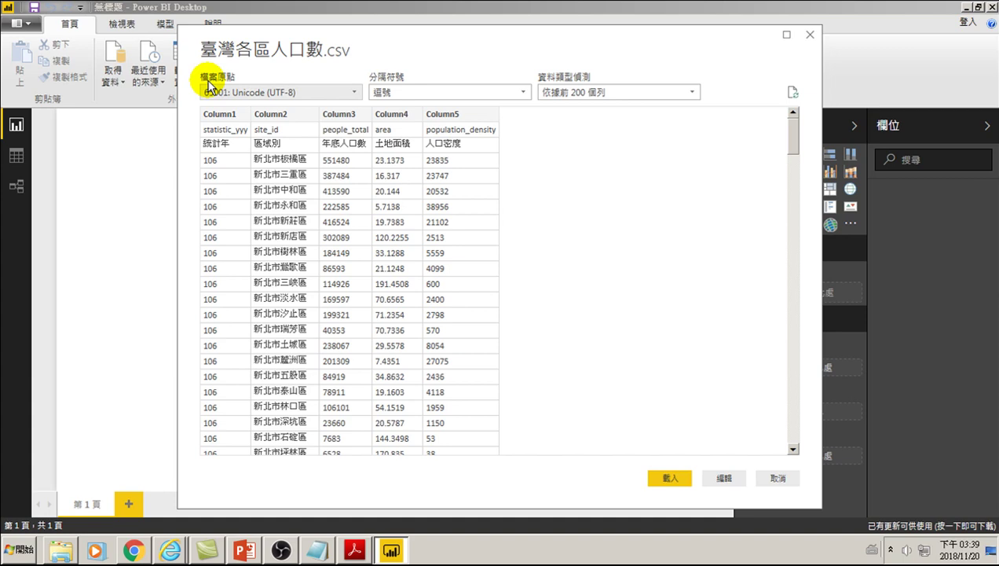
click(664, 478)
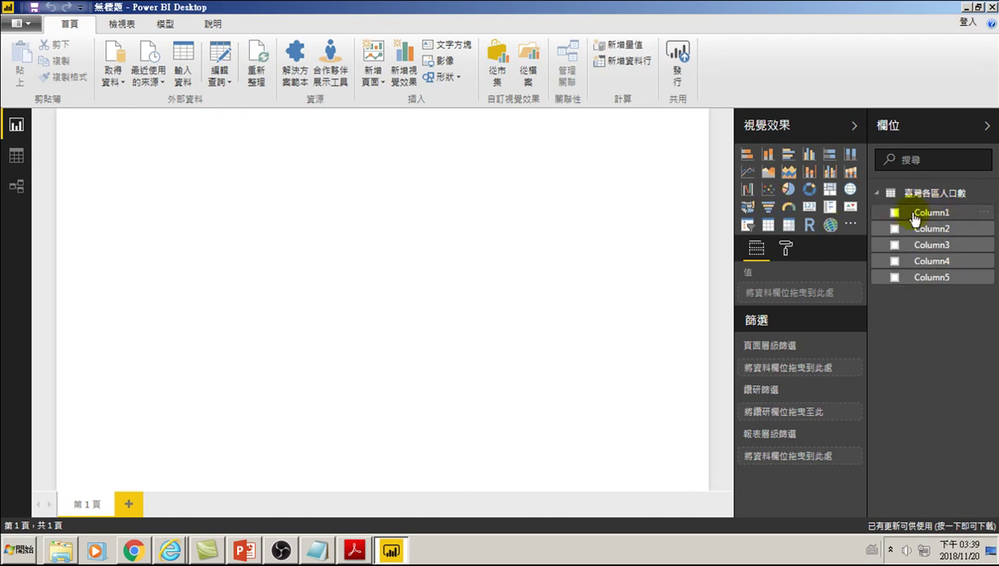
mouse_move(96, 549)
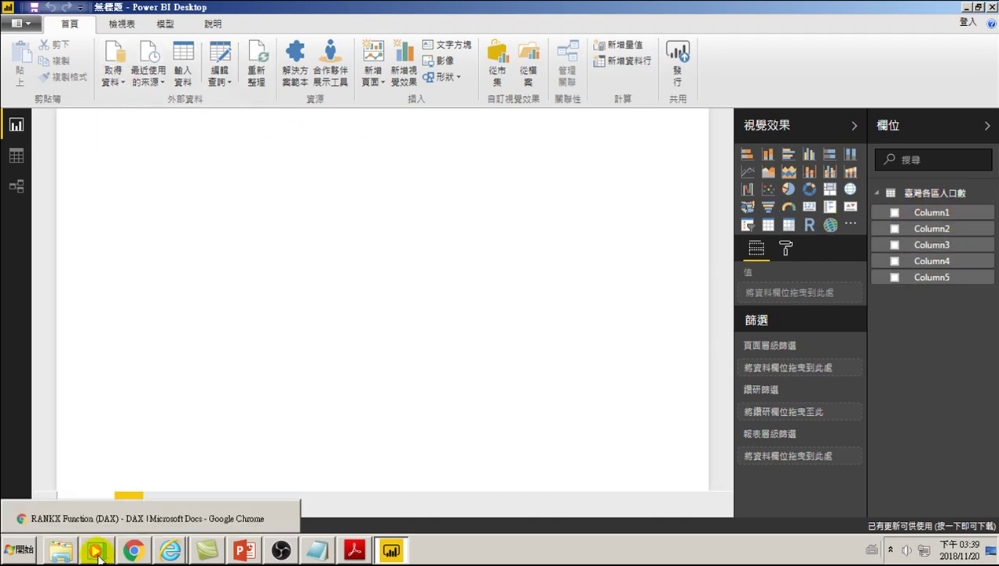
Step: Check the dengue daily-cases Excel file in Downloads, then return to Power BI Desktop
click(61, 550)
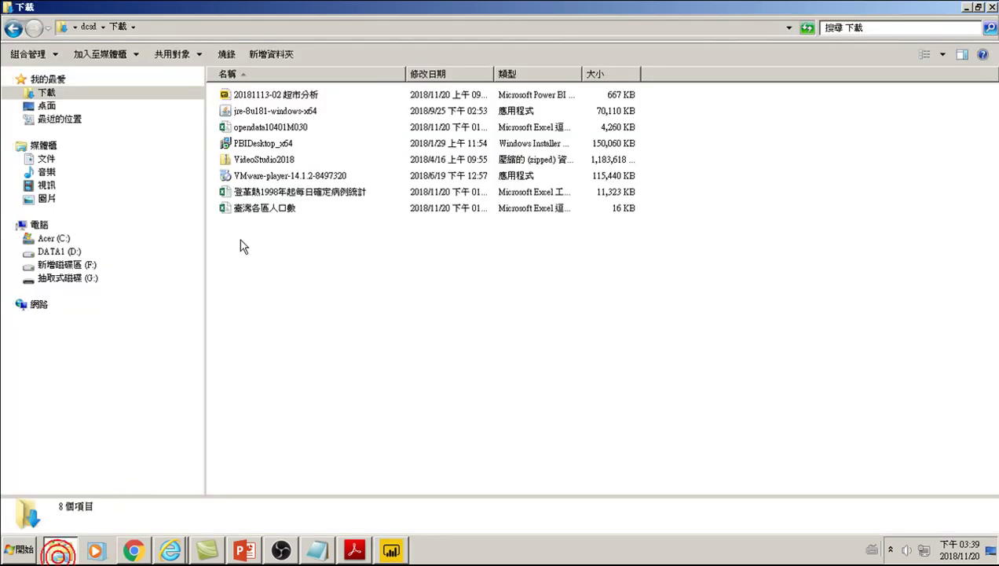
click(271, 193)
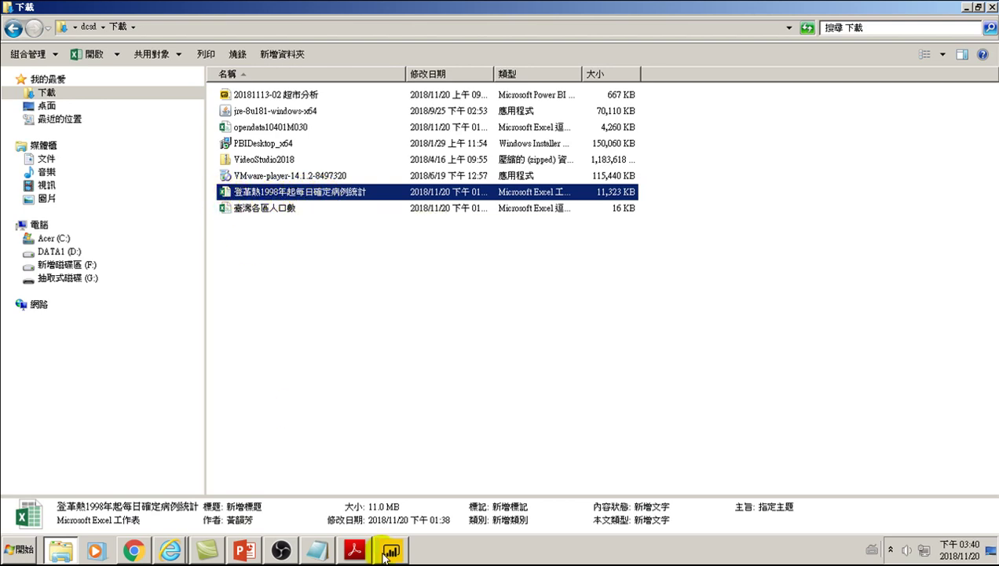
click(134, 553)
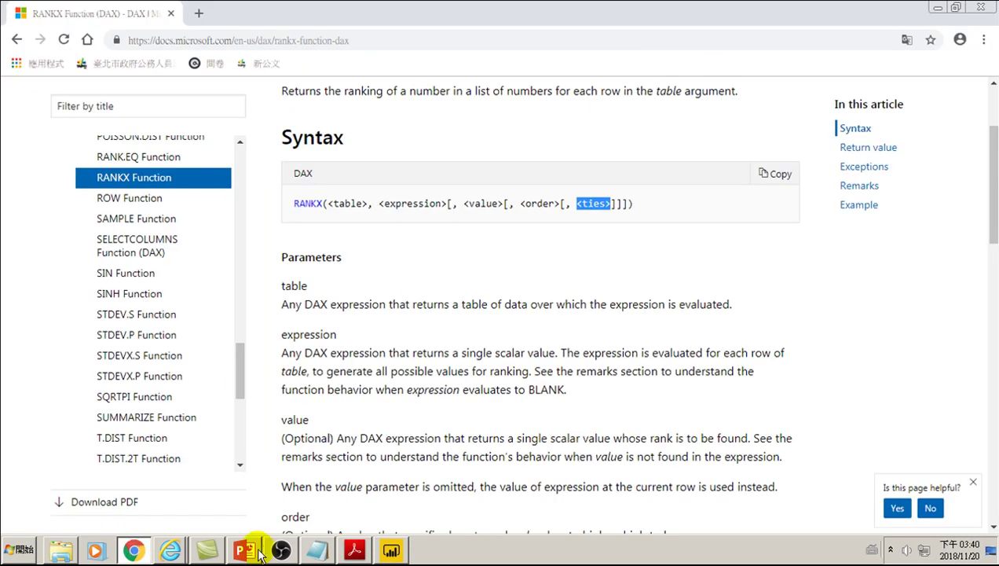
click(393, 552)
Step: Open the dengue daily-cases workbook as an Excel data source
click(115, 79)
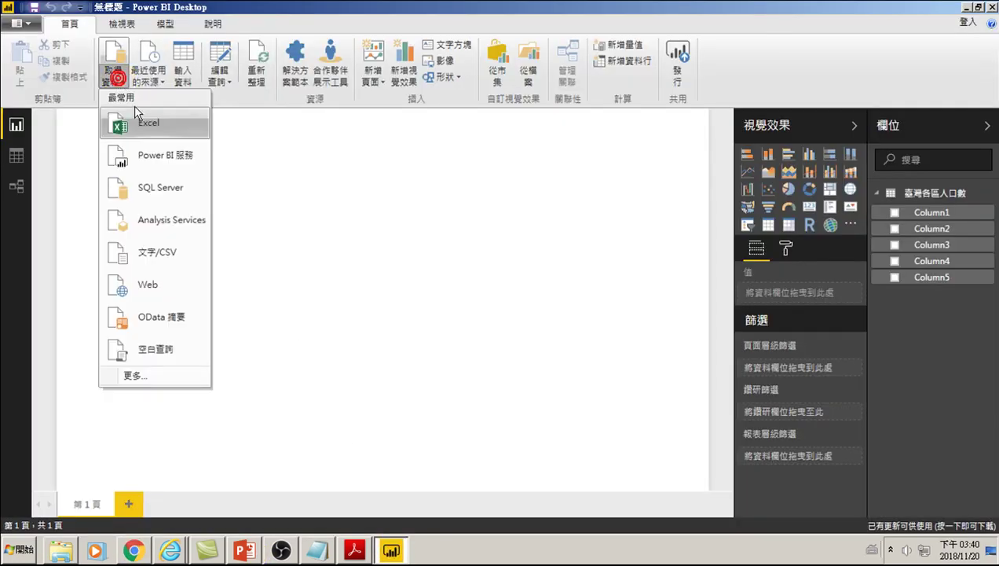
click(134, 105)
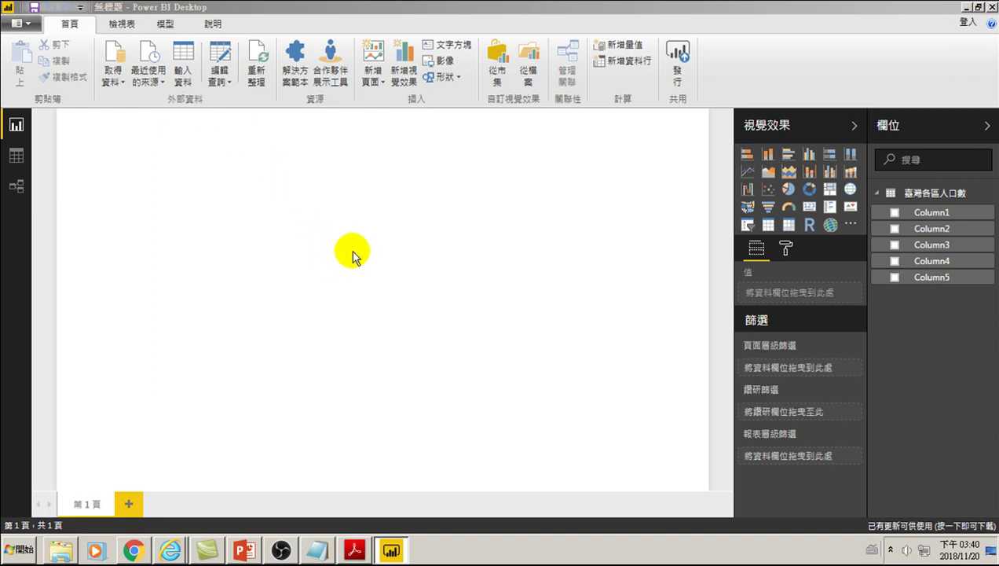
click(194, 123)
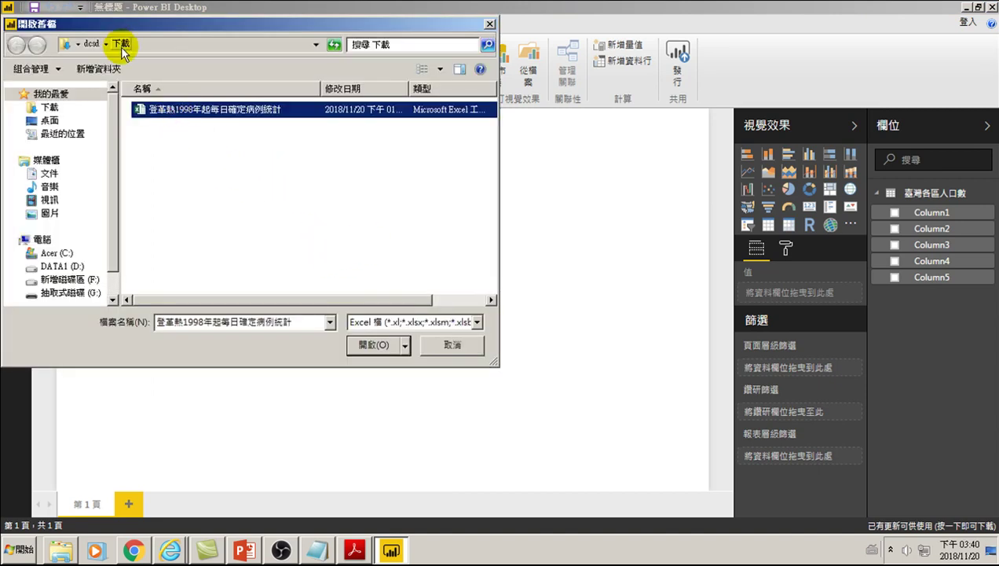
click(377, 346)
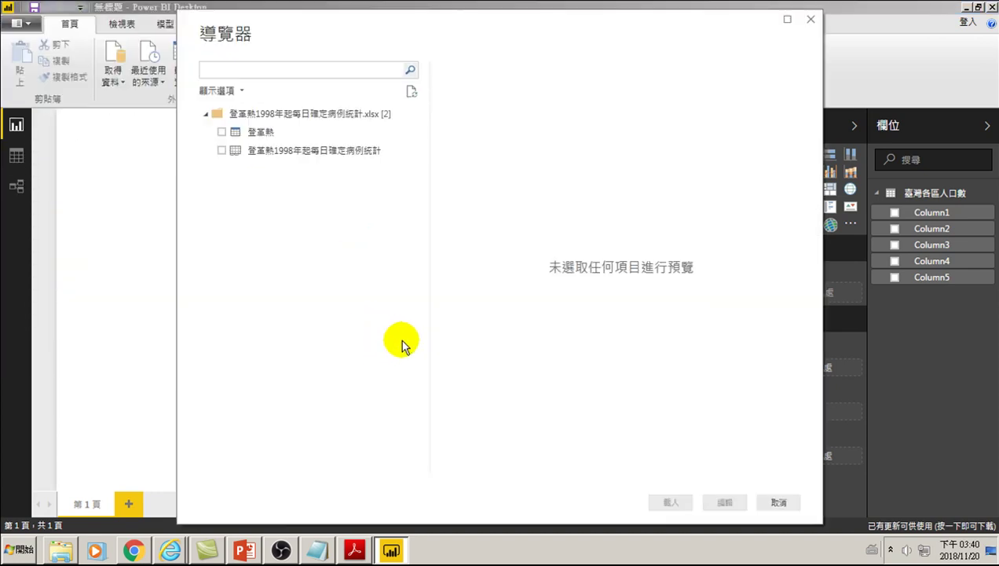
Step: Tick the 登革熱1998年起每日確定病例統計 sheet in Navigator and load it
click(221, 150)
click(221, 150)
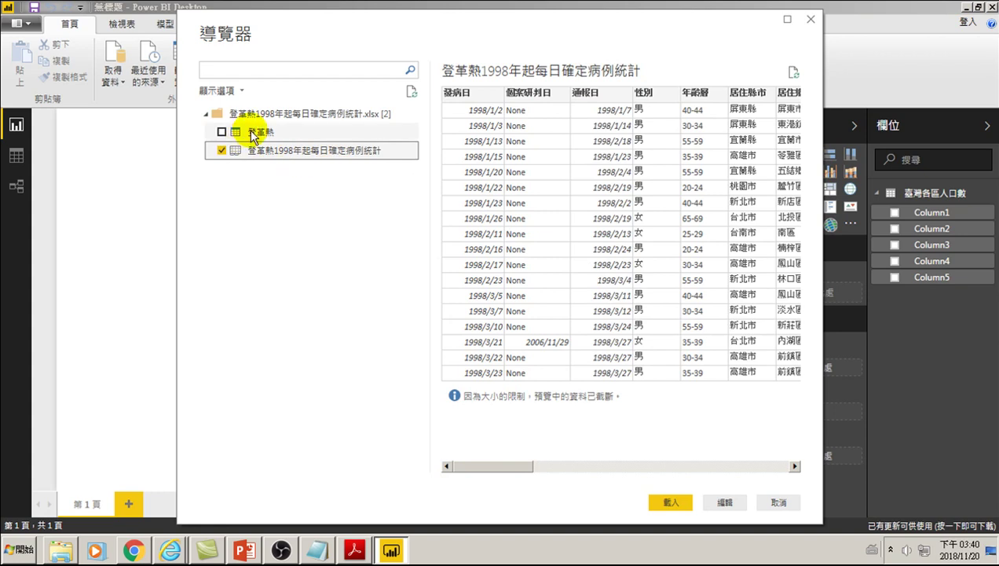
click(670, 503)
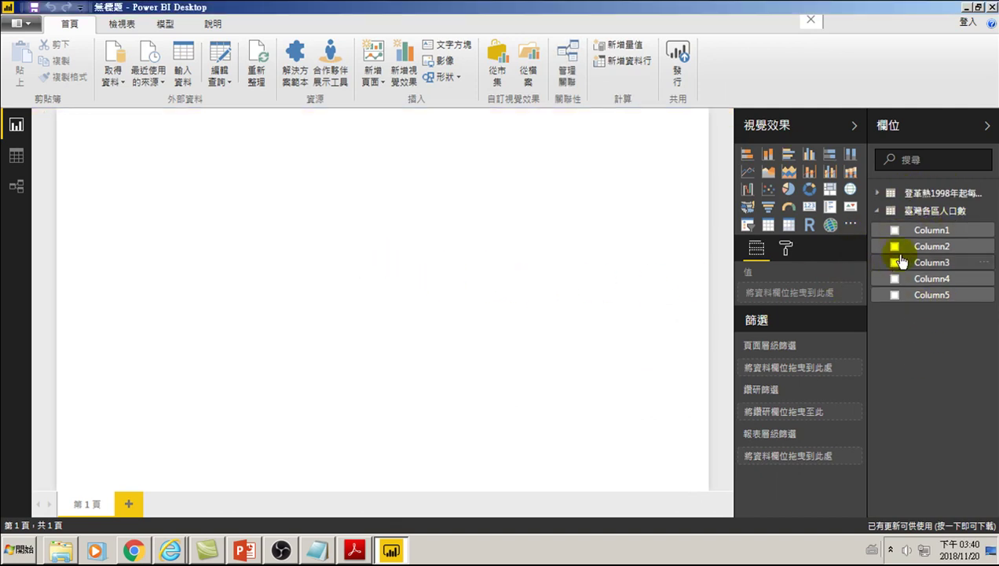
click(878, 194)
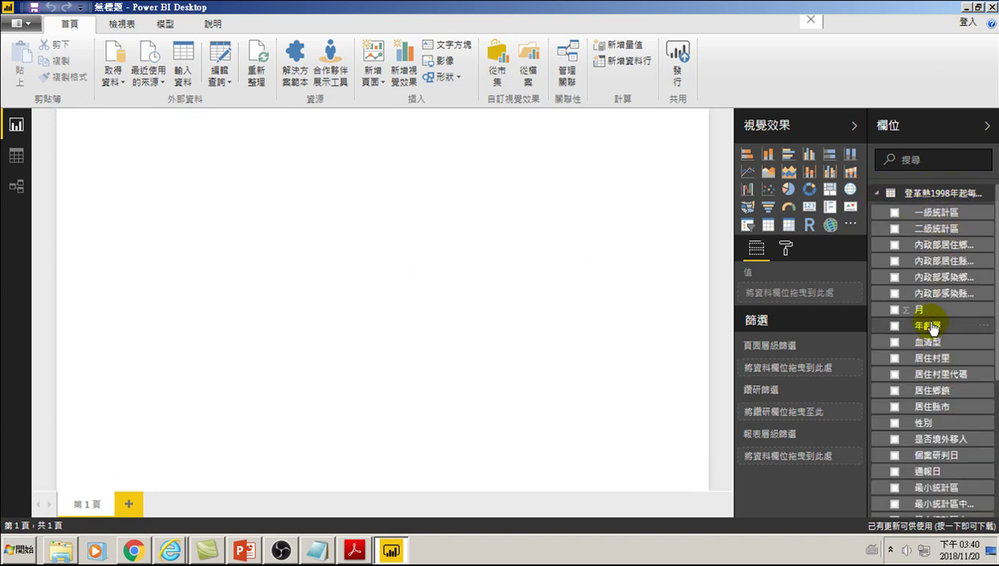
click(877, 192)
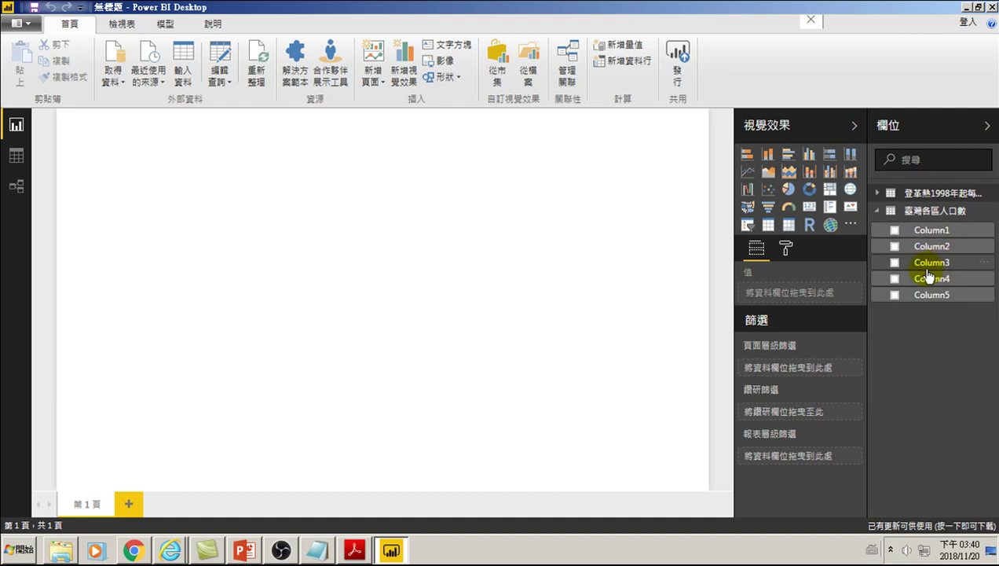